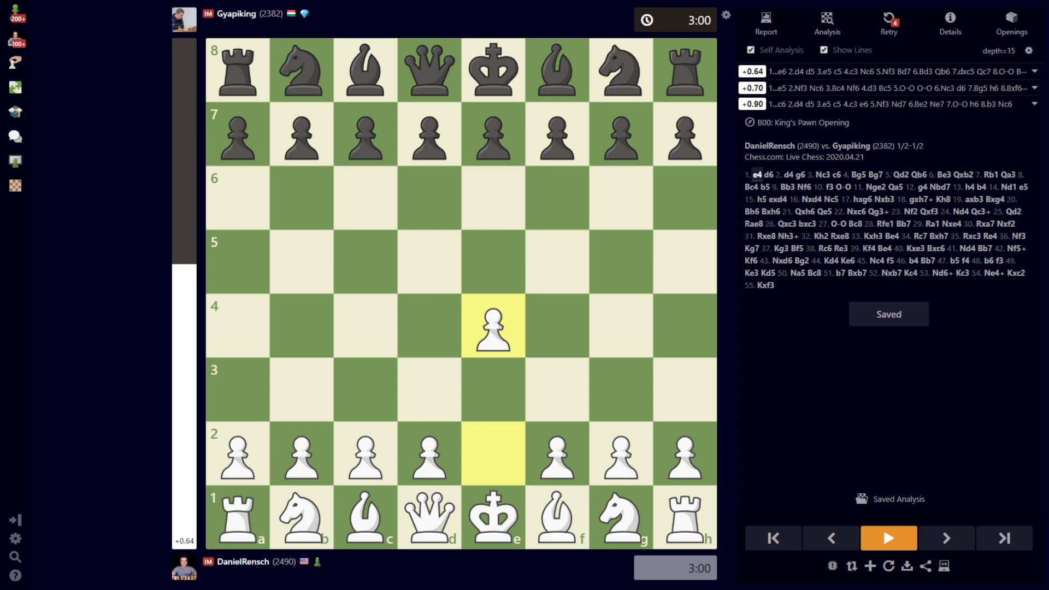
Open the drawn game from the game archive, view its report, then return to the move list.
mouse_move(15, 14)
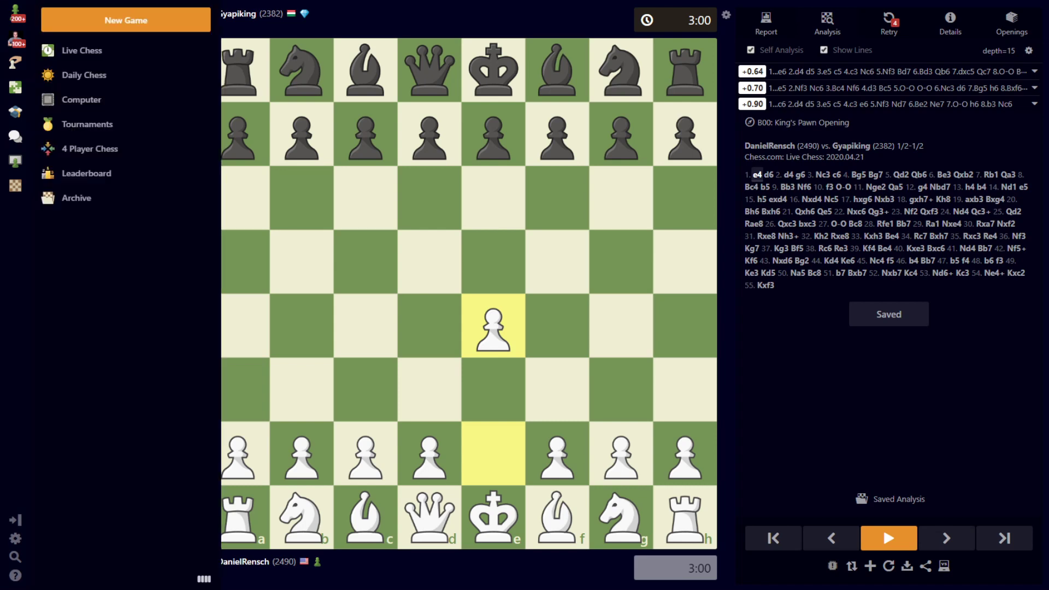
click(77, 198)
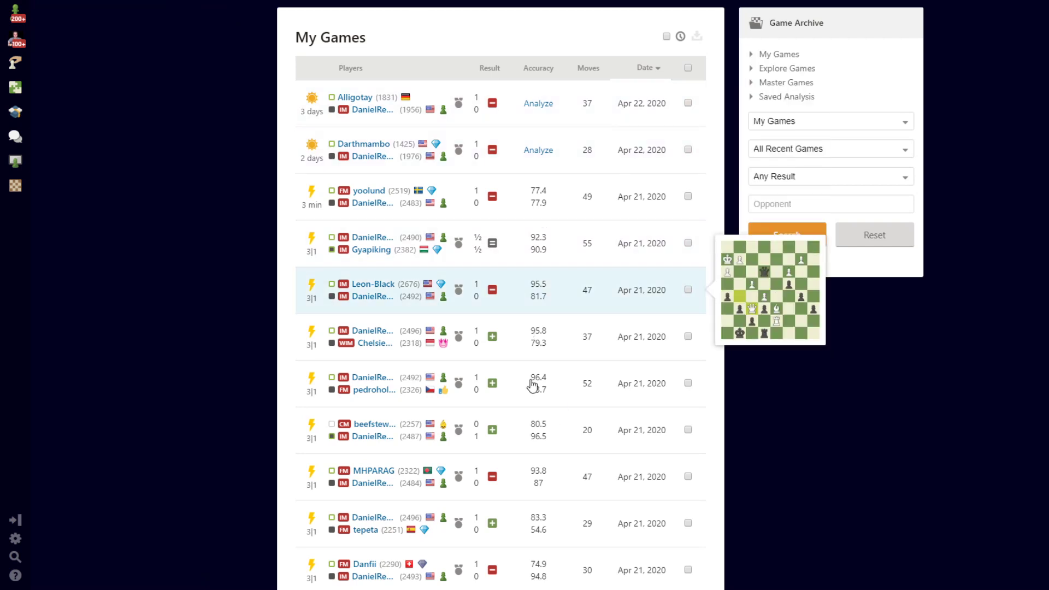
click(538, 243)
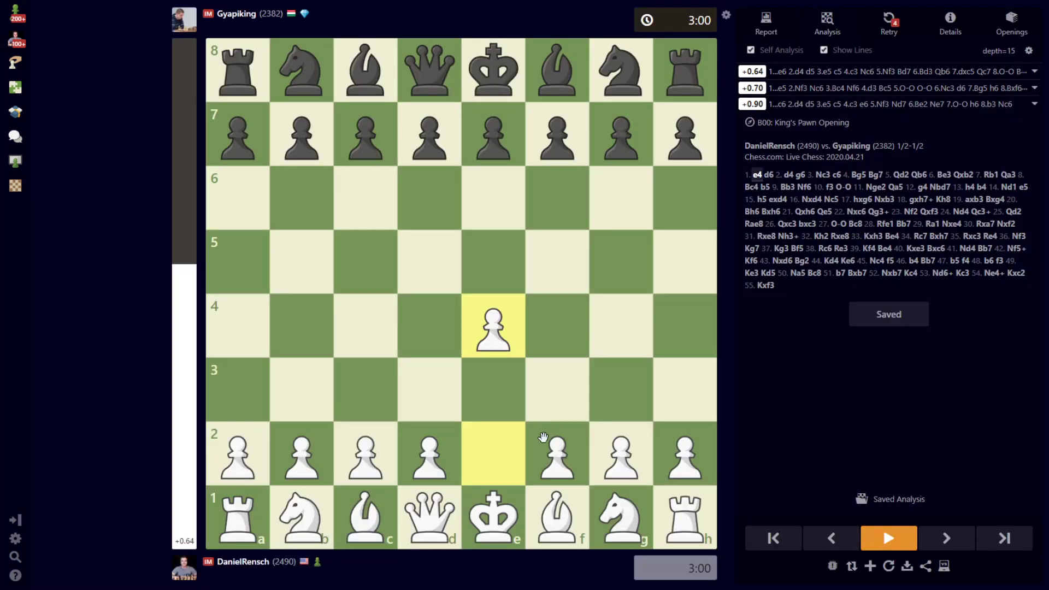
click(766, 24)
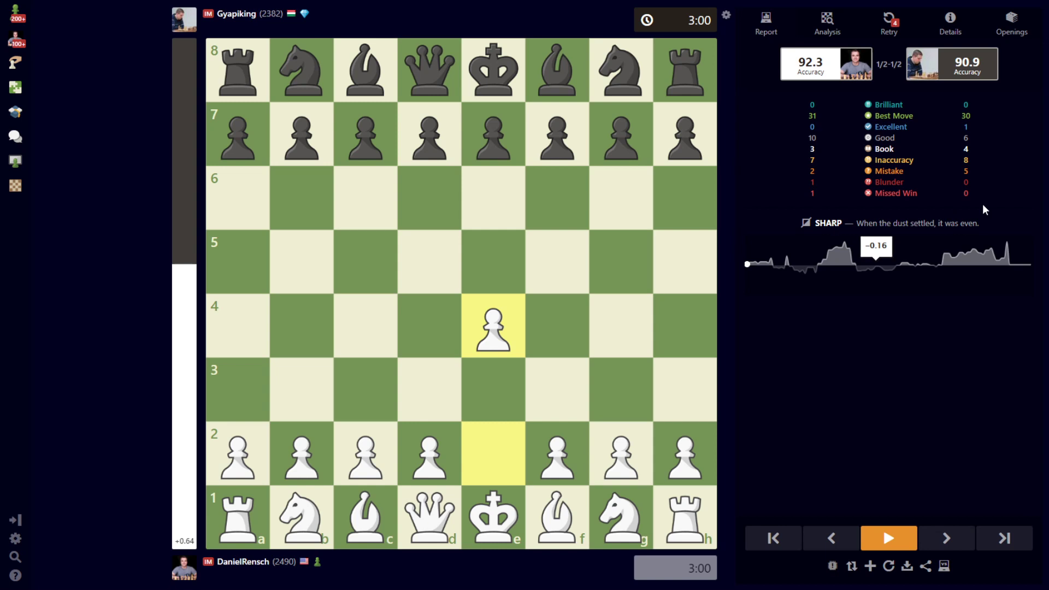
mouse_move(935, 82)
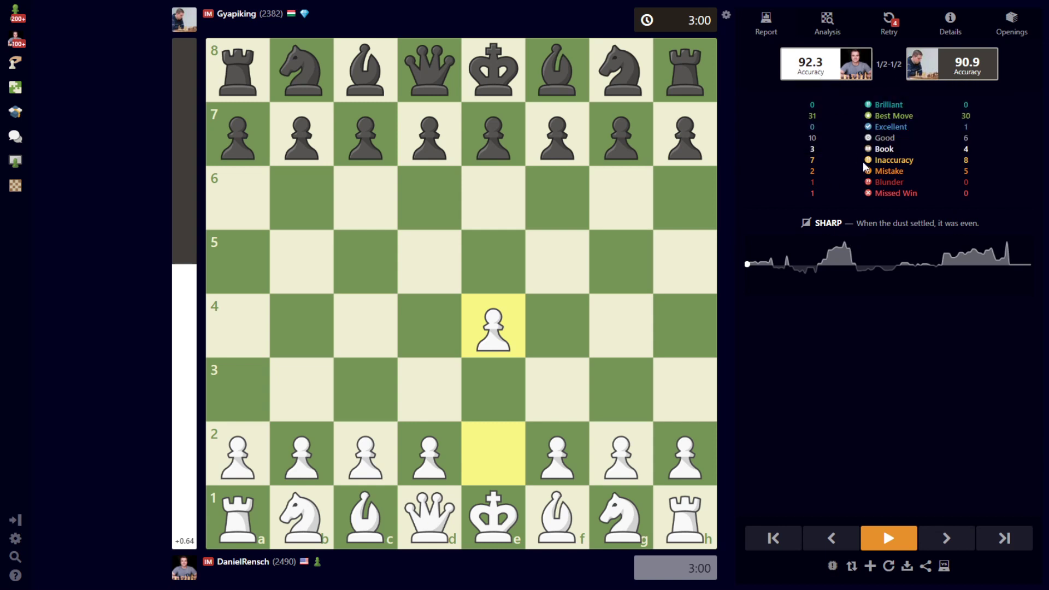
click(829, 30)
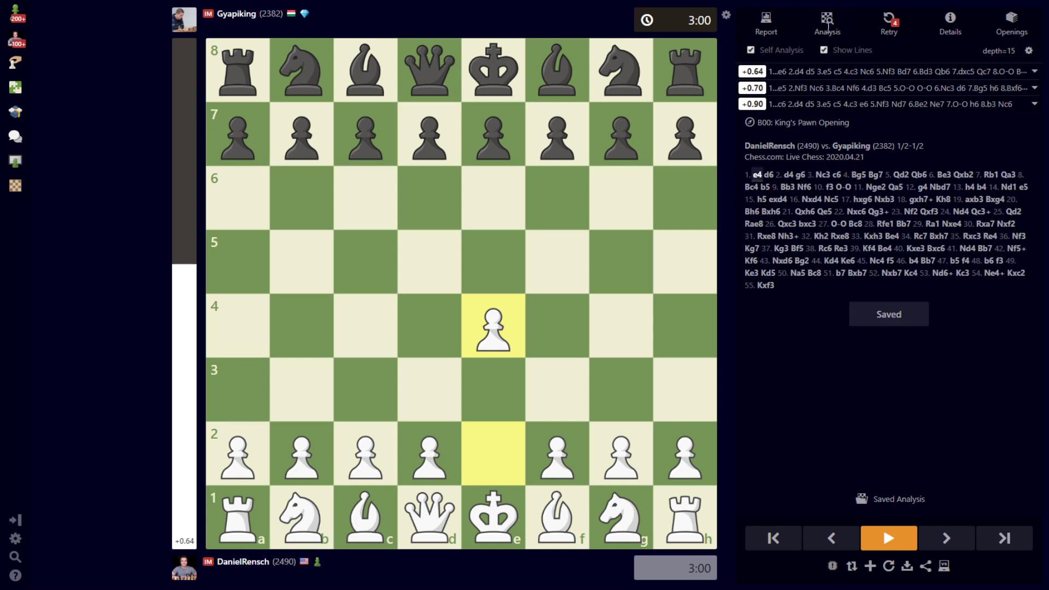
Jump from 26...bxc3 to 21.Qxh6 and open the Stockfish.js 10 analysis settings.
right_click(808, 225)
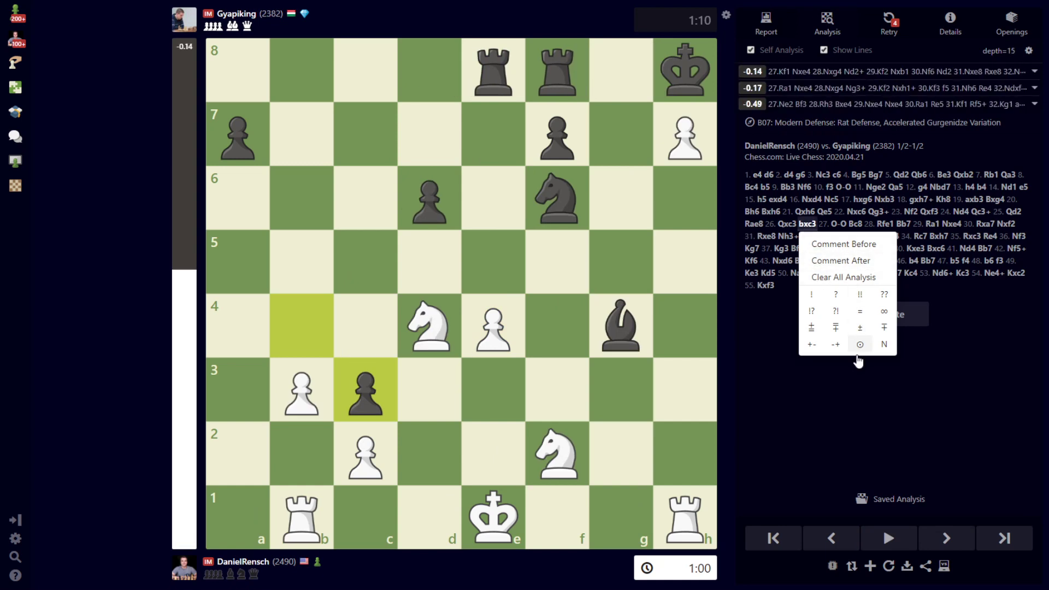
click(807, 213)
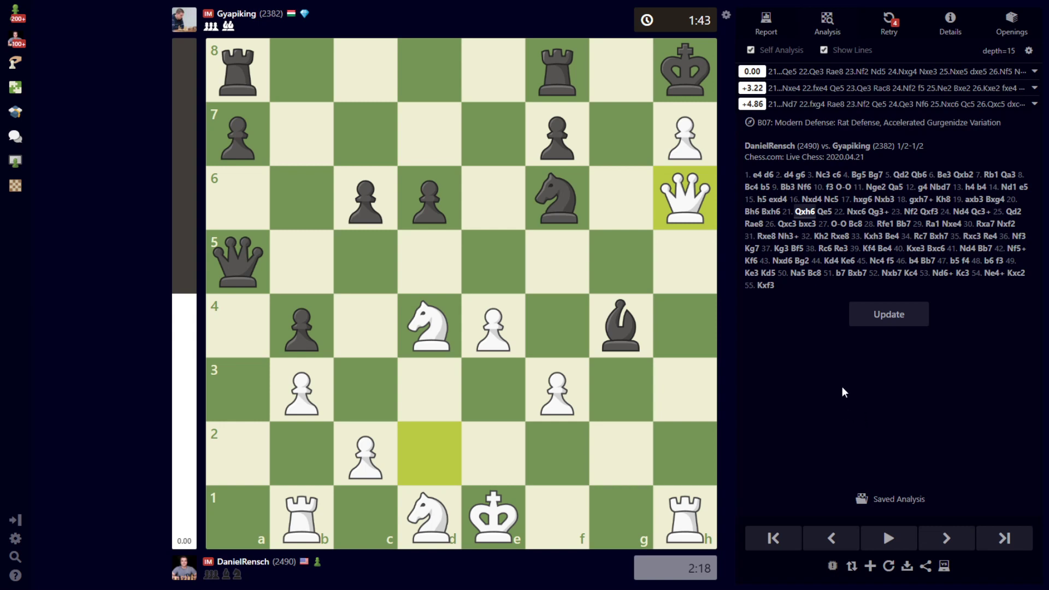
mouse_move(794, 74)
click(726, 14)
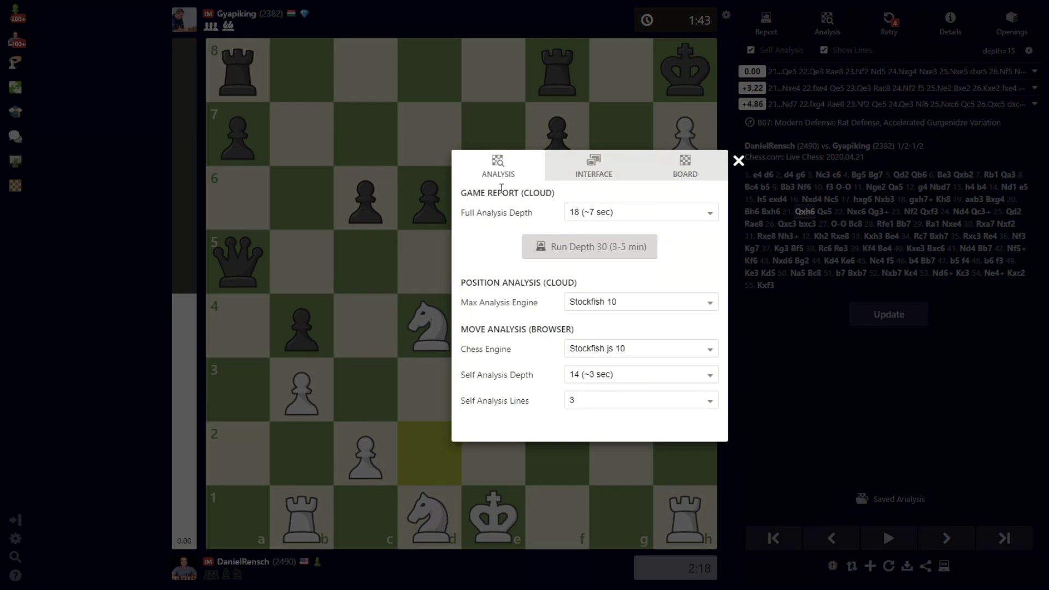
Raise the game report's Full Analysis Depth to 26 (~1 min) in the reopened settings.
click(738, 160)
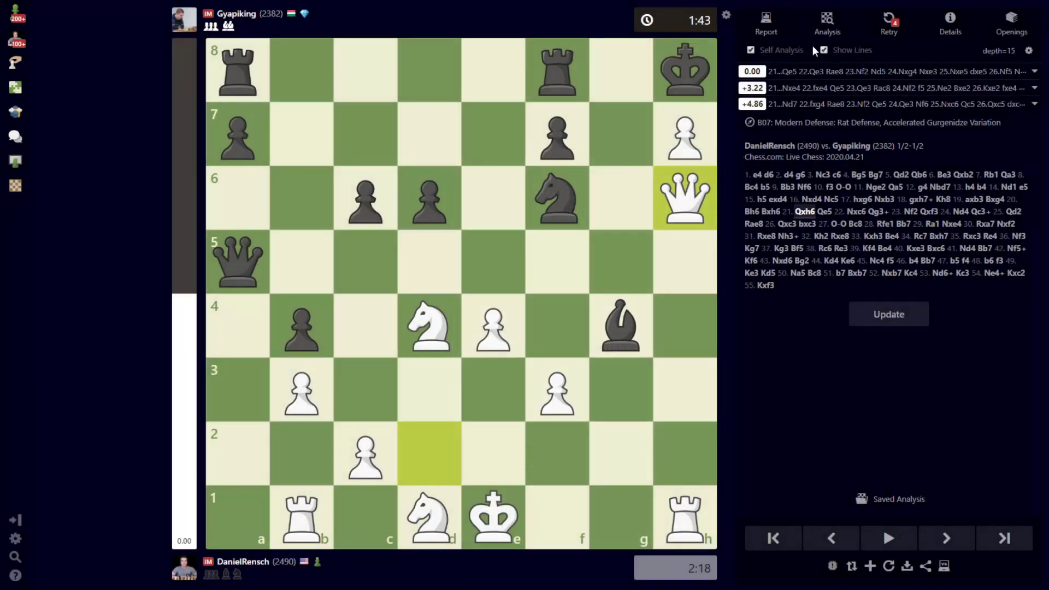
click(764, 22)
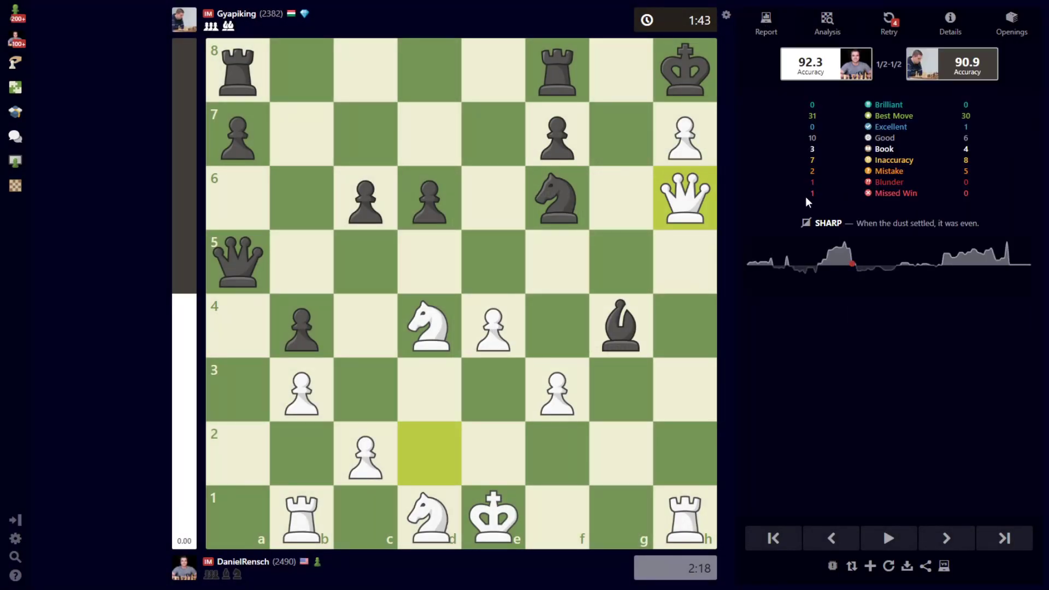
click(726, 16)
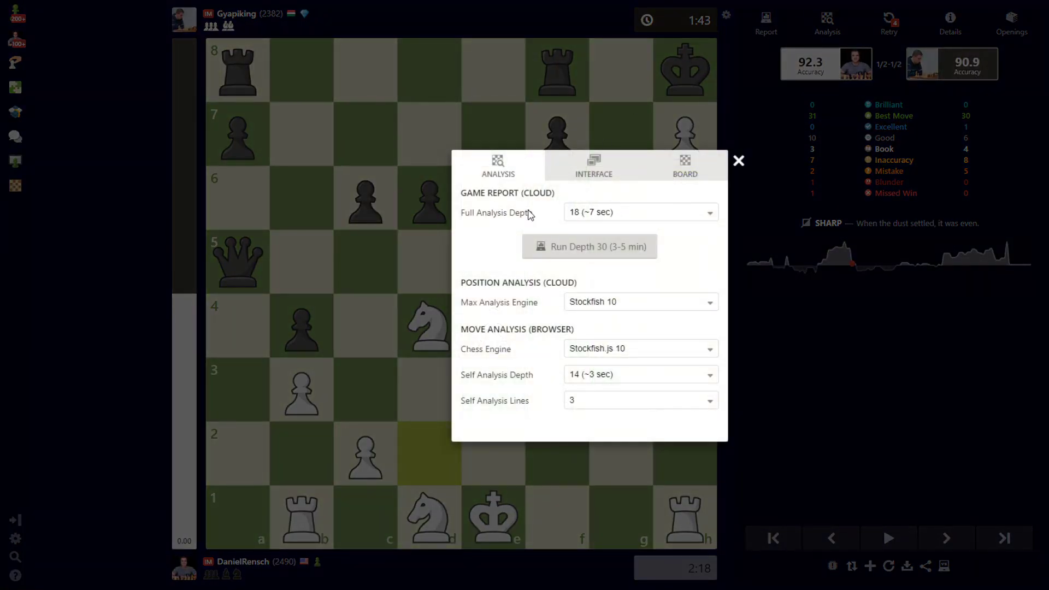
click(608, 218)
click(596, 237)
click(608, 213)
click(598, 244)
key(Down)
key(Down)
Set the Max Analysis Engine to Komodo MCTS and close the settings over the report.
drag(468, 283, 588, 286)
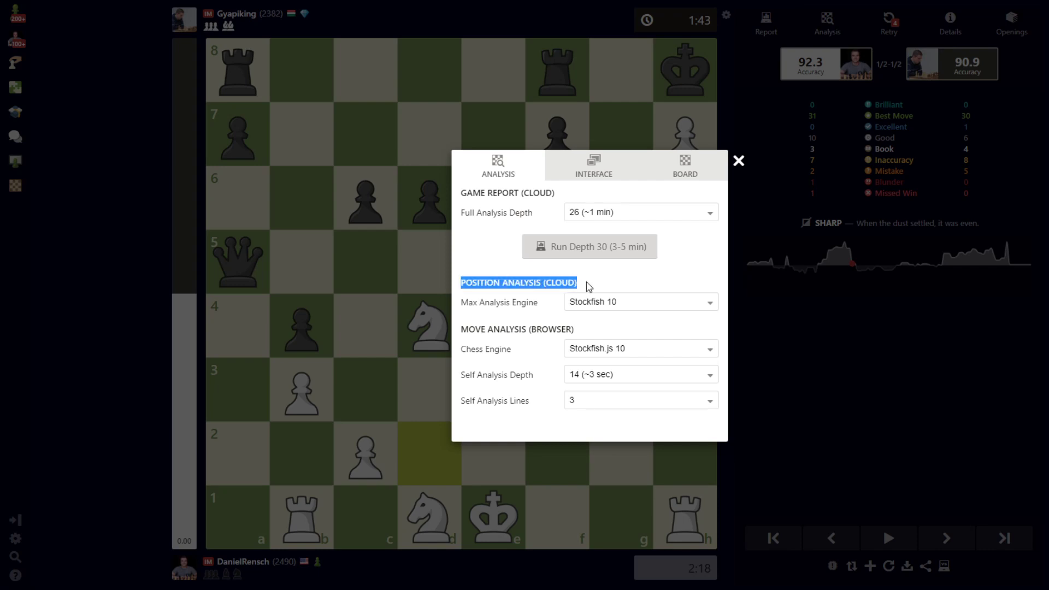
click(622, 282)
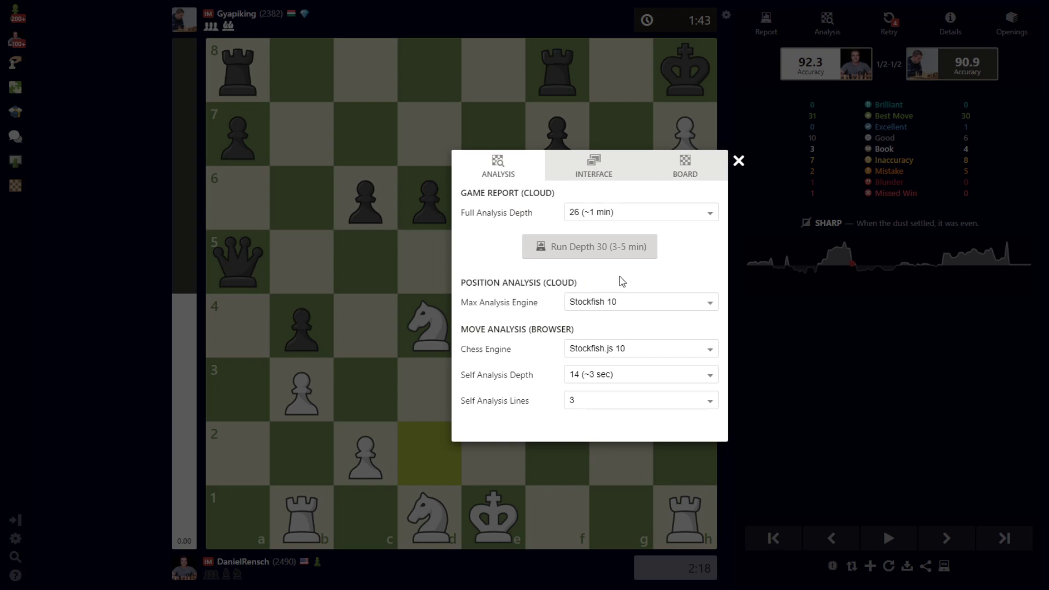
click(595, 304)
click(589, 345)
key(Down)
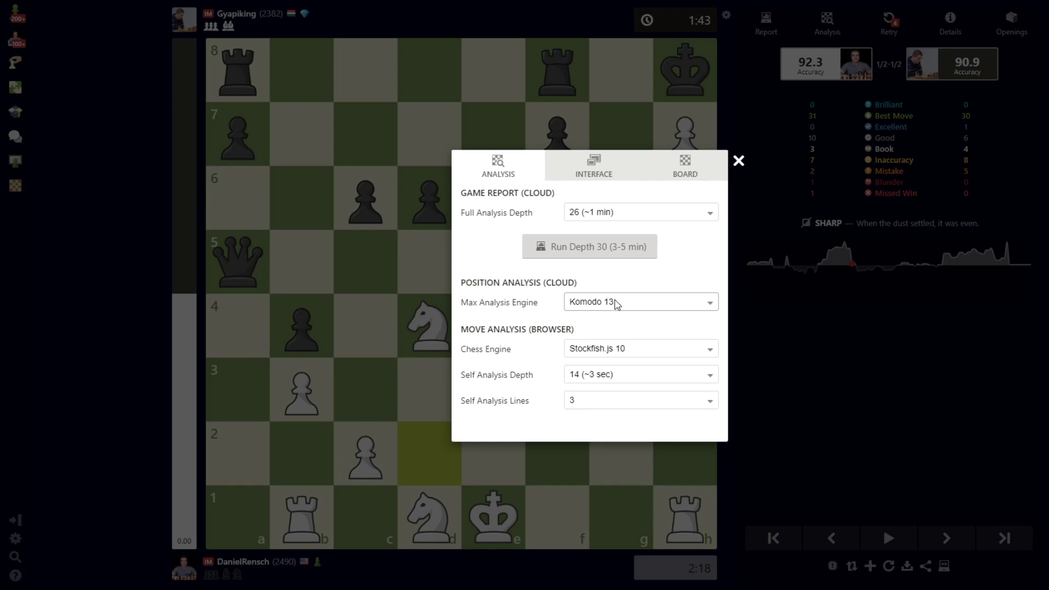
key(Down)
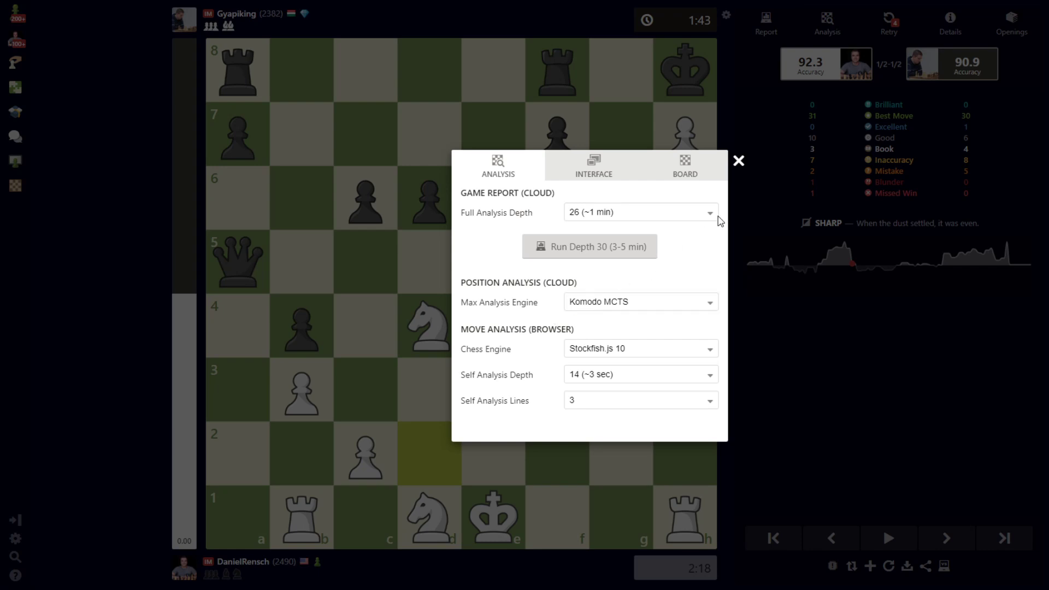
click(738, 160)
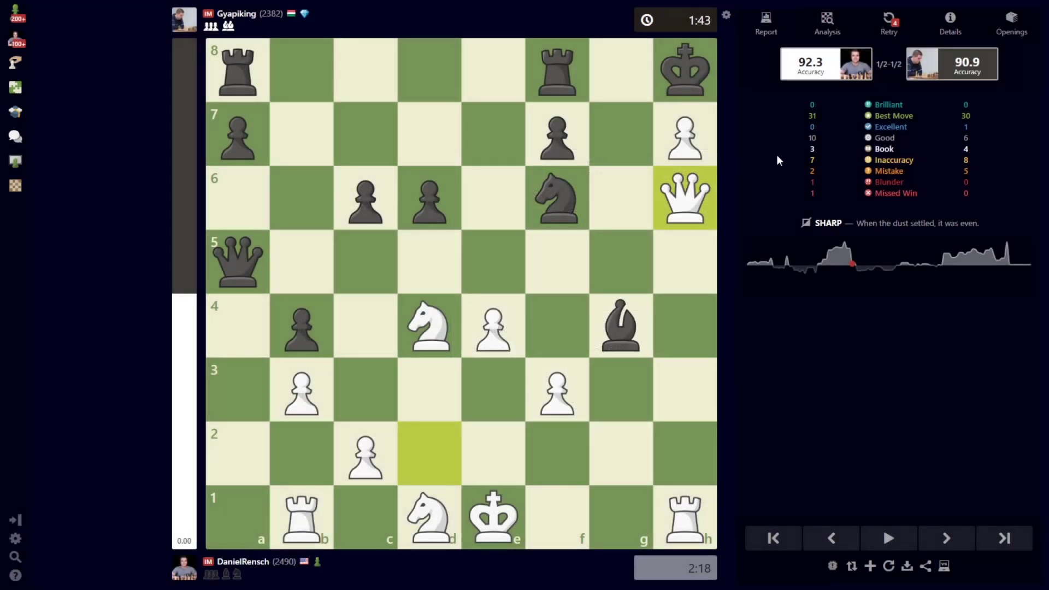
Return to the Analysis tab and step through 32.Kh2 back to the position after 31...Nh3+.
click(824, 26)
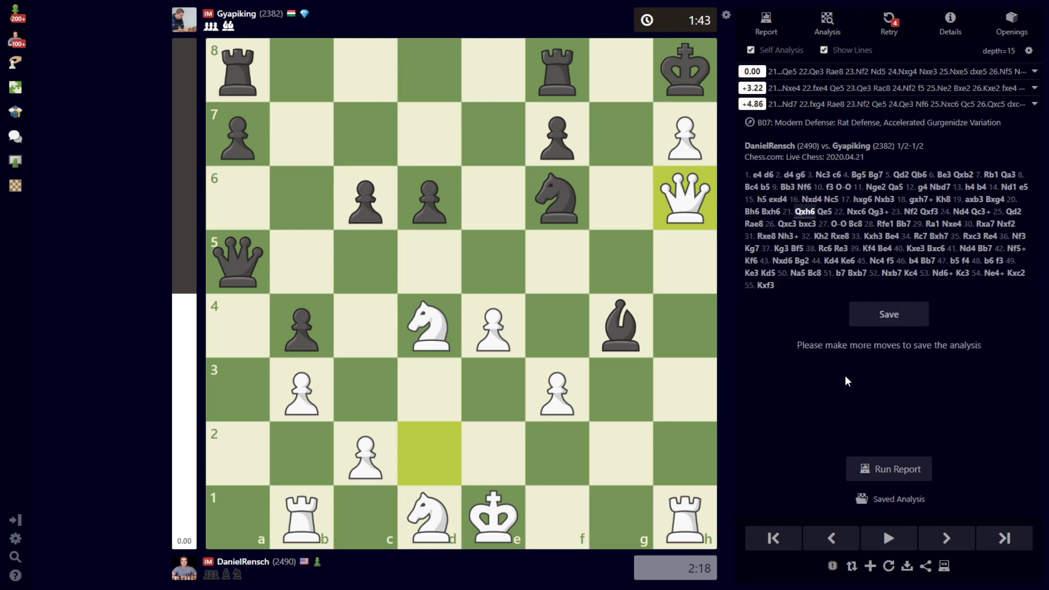
click(822, 237)
click(789, 239)
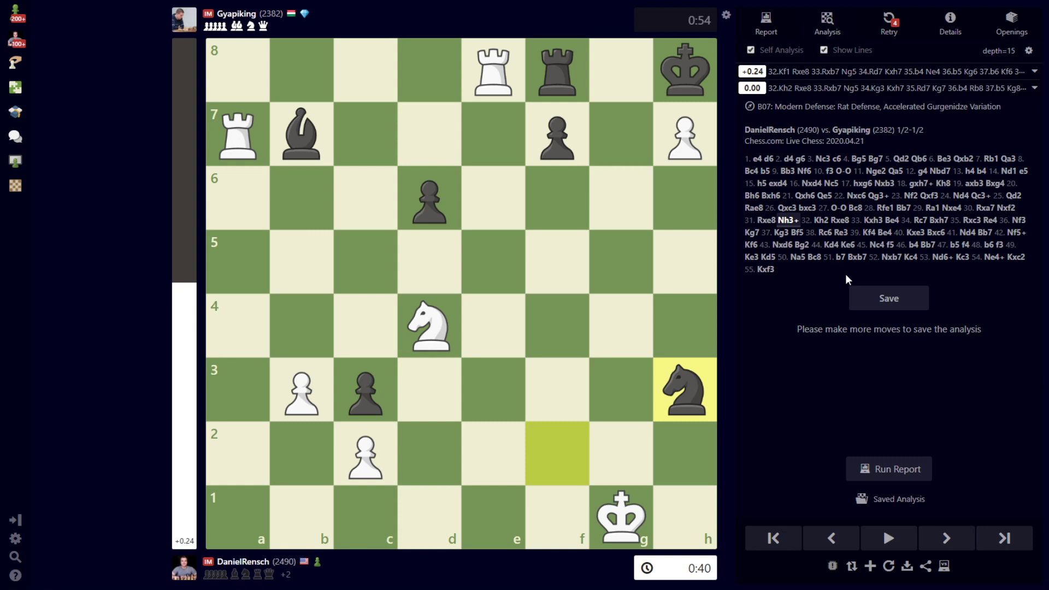
Sketch the white king's escape squares, then run Komodo MCTS Max Analysis on the 31...Nh3+ position.
drag(622, 523, 494, 459)
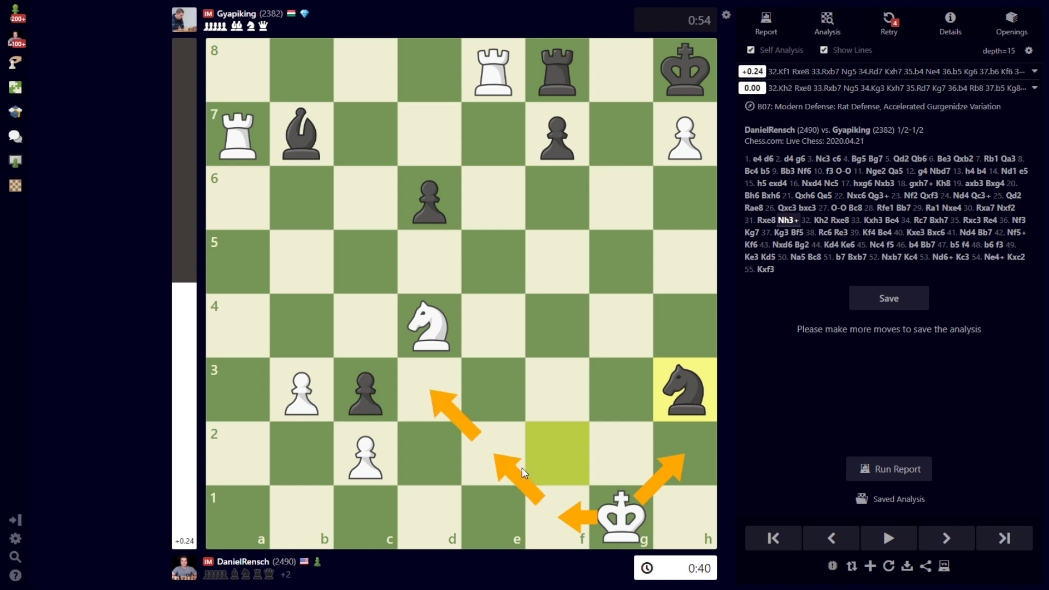
click(556, 521)
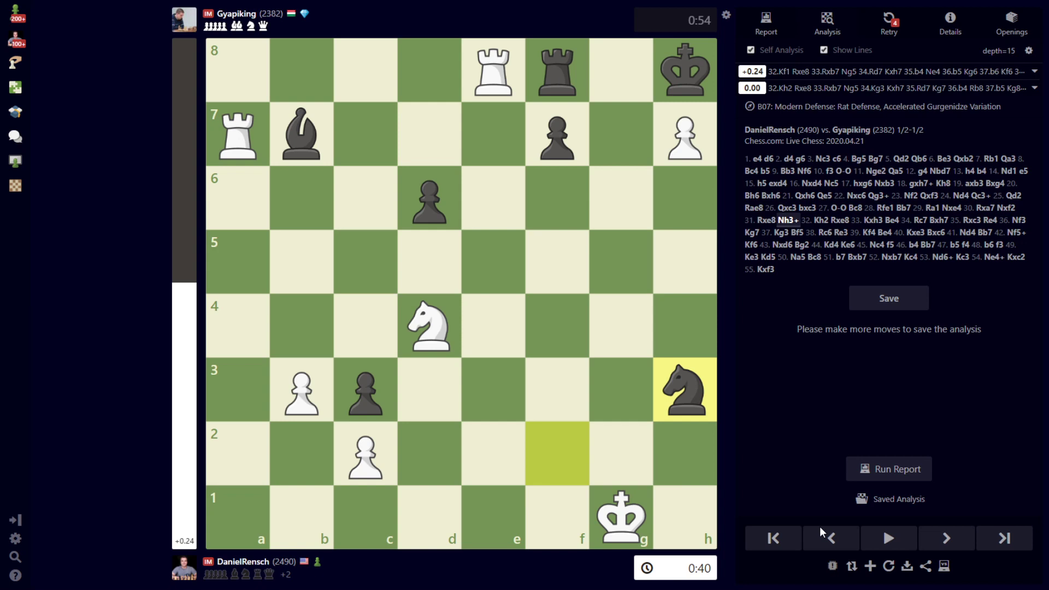
click(832, 567)
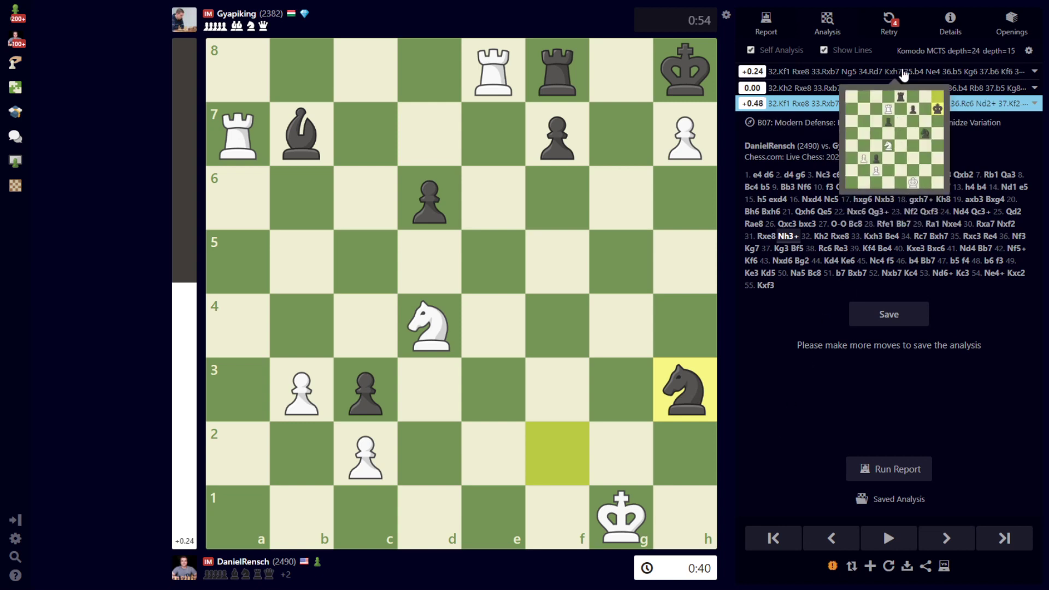
drag(1014, 50, 894, 53)
click(893, 53)
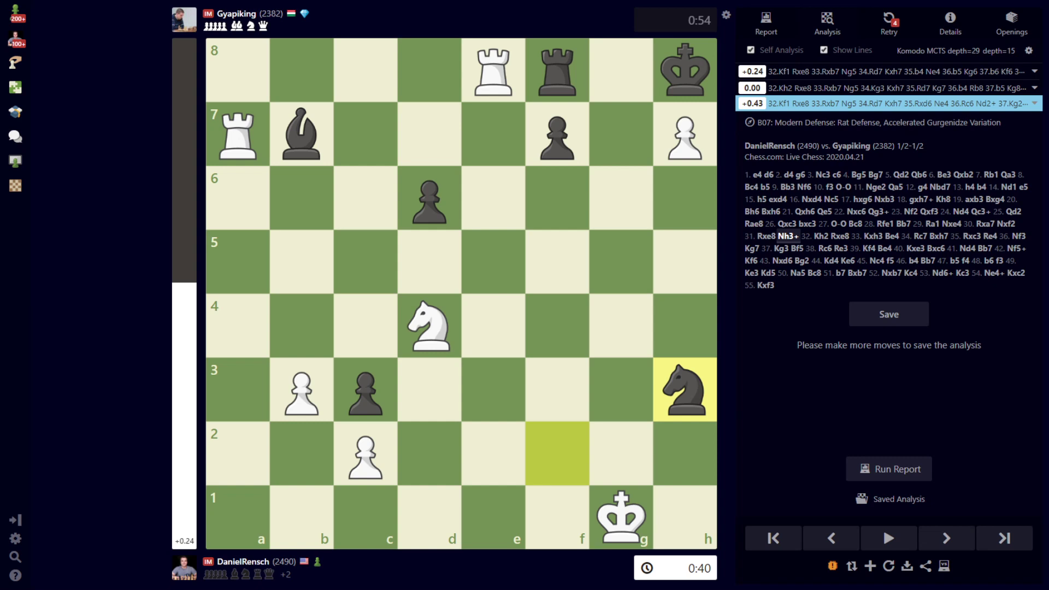
Play 32.Kf1 Rxe8 33.Rxb7 as a variation and run Max Analysis on the resulting position.
mouse_move(797, 79)
drag(984, 50, 1017, 51)
mouse_move(780, 111)
drag(605, 518, 557, 517)
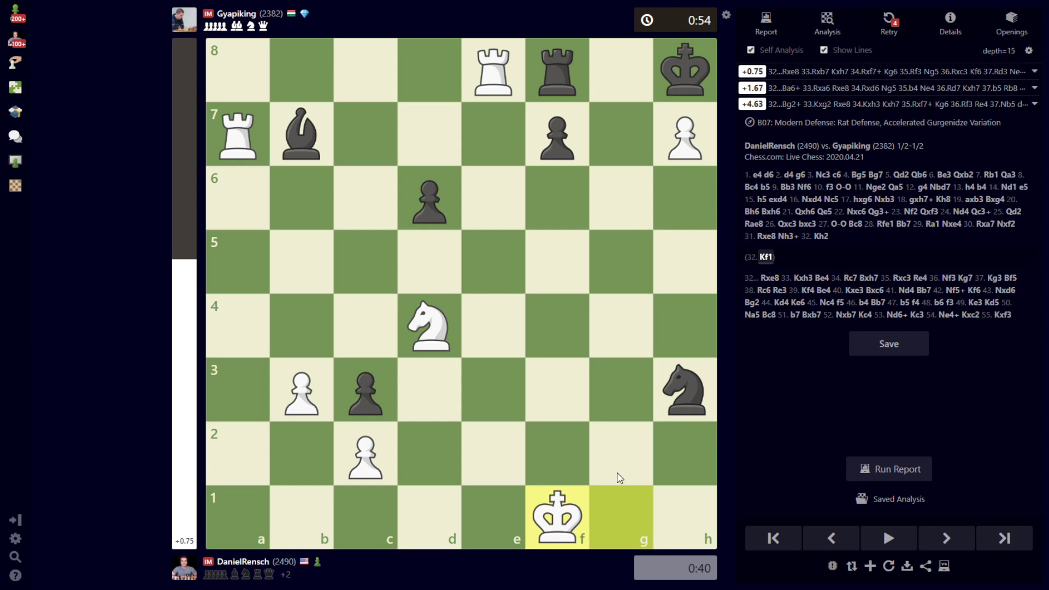
drag(568, 500, 438, 397)
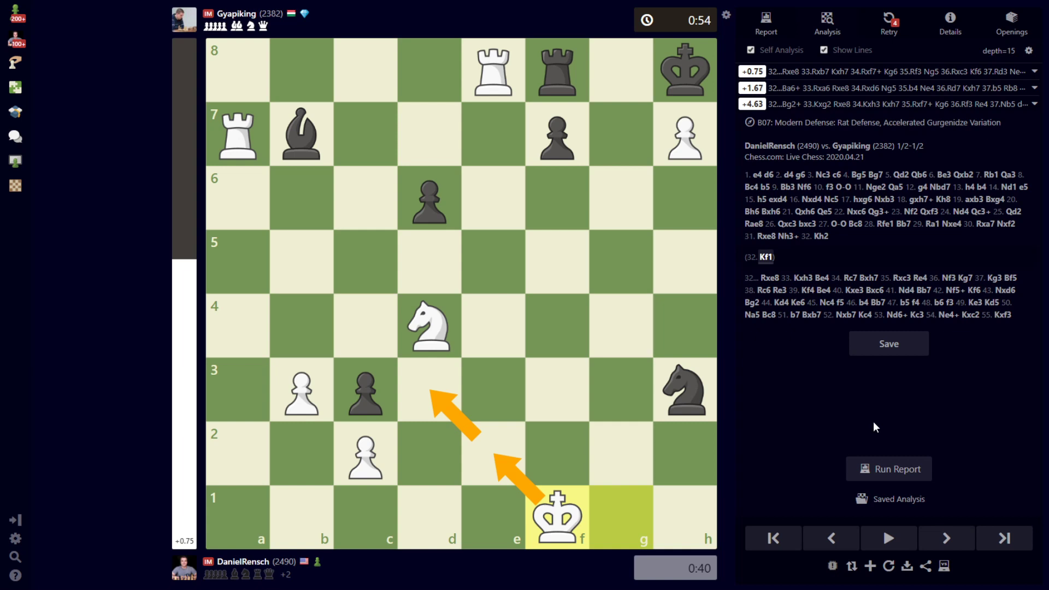
drag(553, 82, 497, 73)
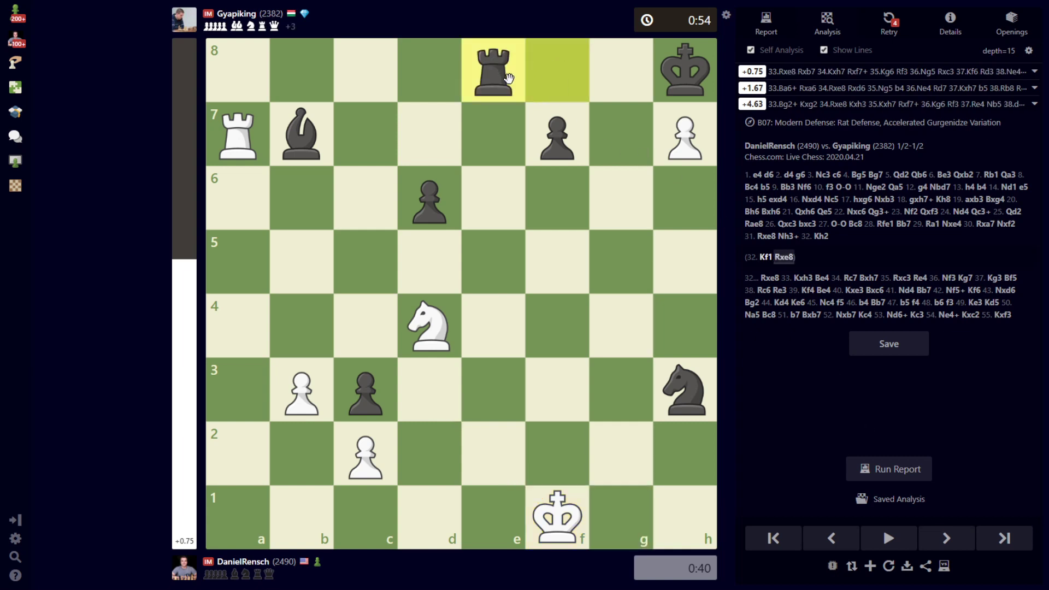
drag(243, 136, 300, 128)
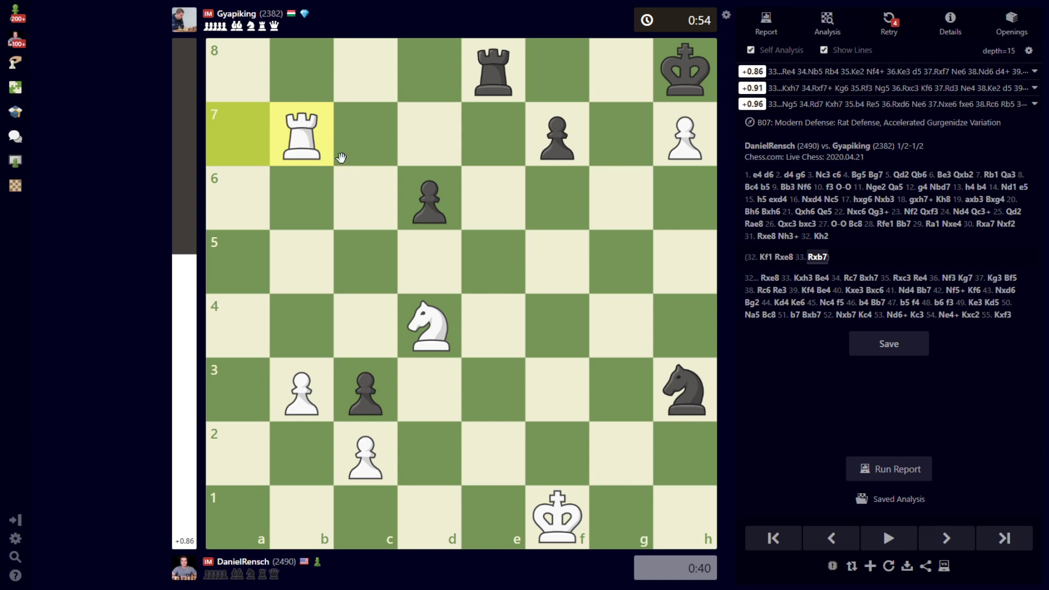
click(833, 568)
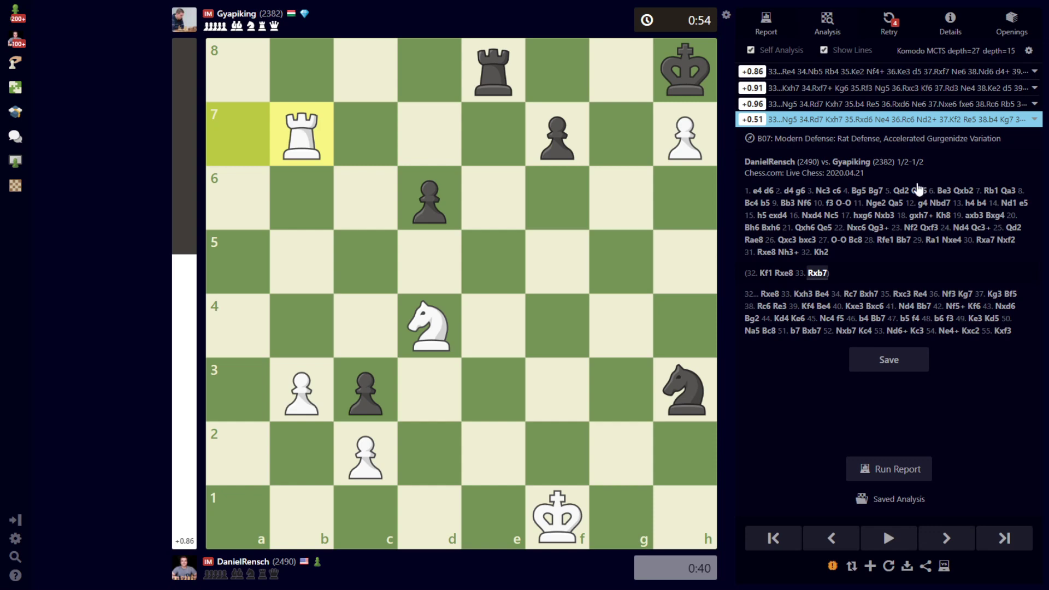
Open the settings and highlight the Position Analysis (Cloud) and Game Report (Cloud) headings.
click(726, 15)
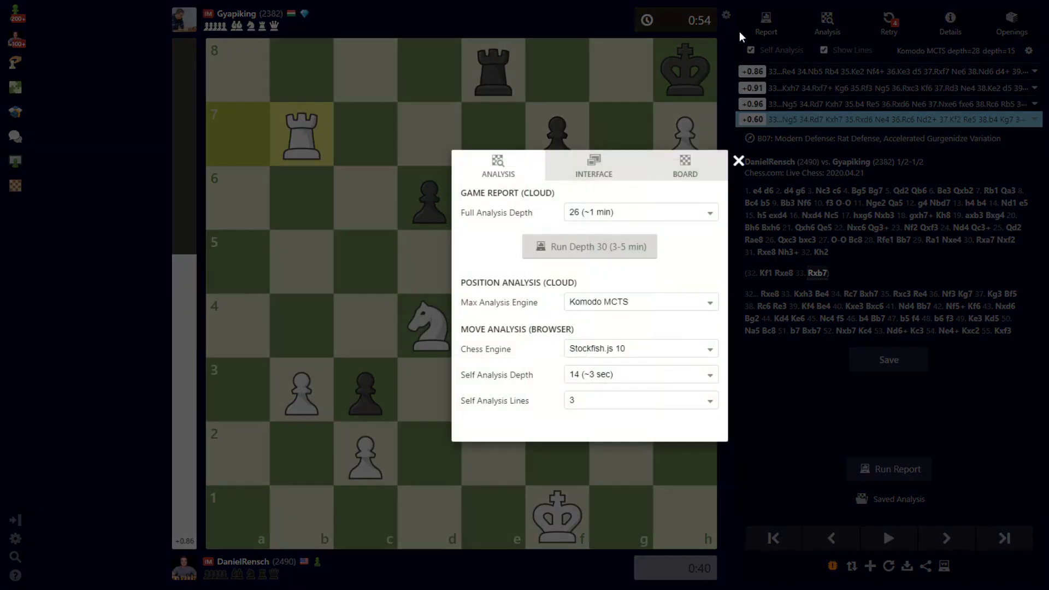
drag(461, 284, 583, 286)
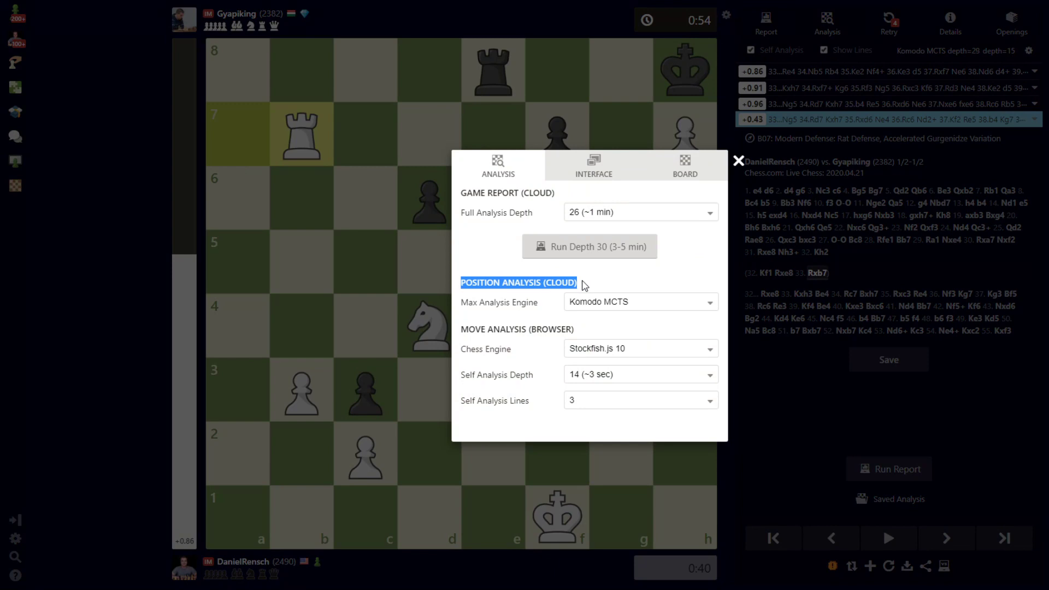
click(585, 286)
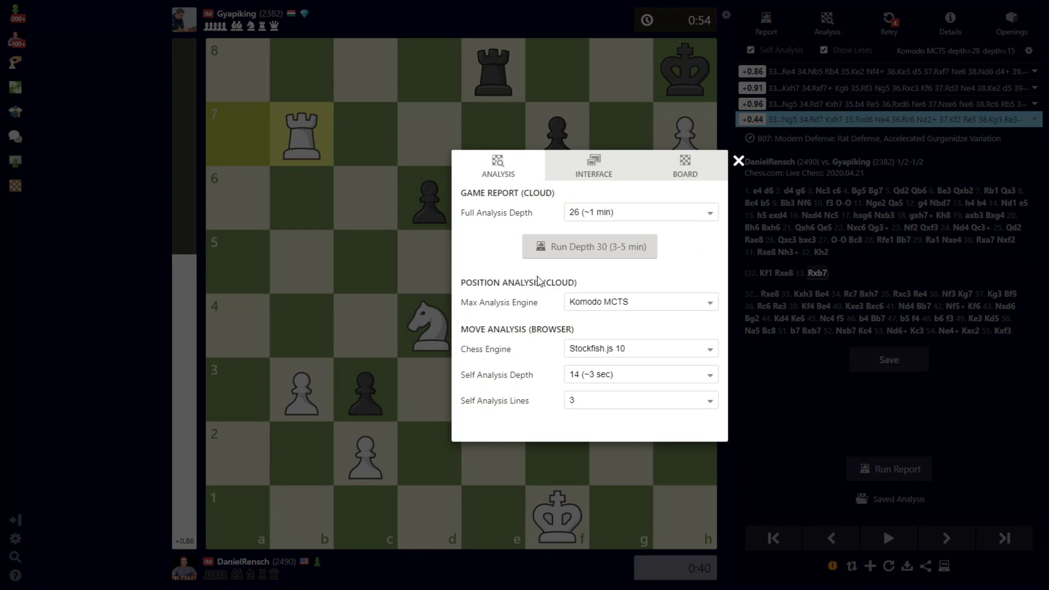
drag(459, 197, 569, 200)
click(482, 277)
drag(587, 286, 458, 287)
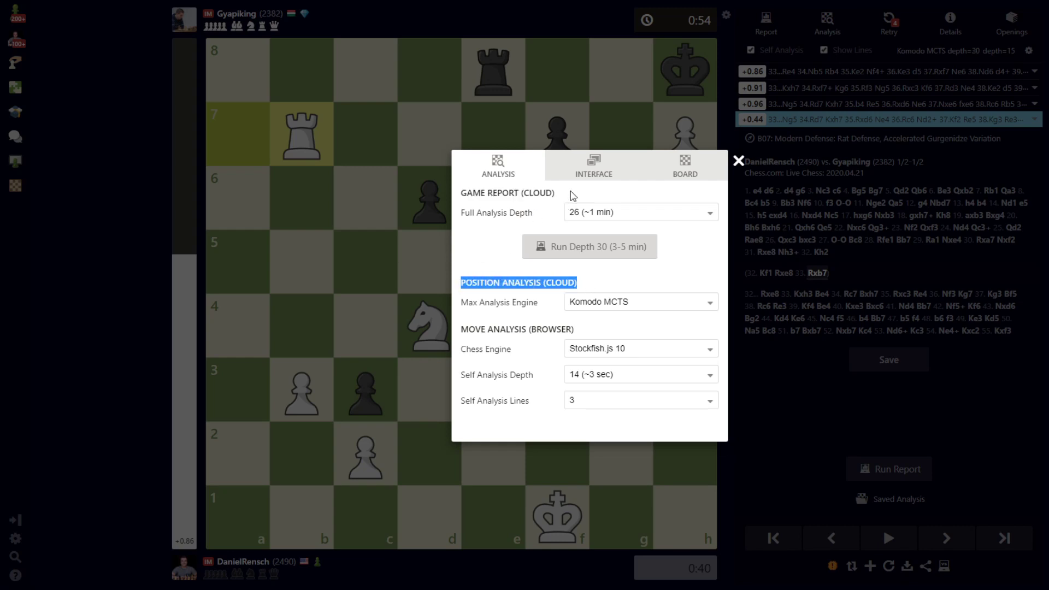
drag(571, 193, 459, 195)
click(589, 285)
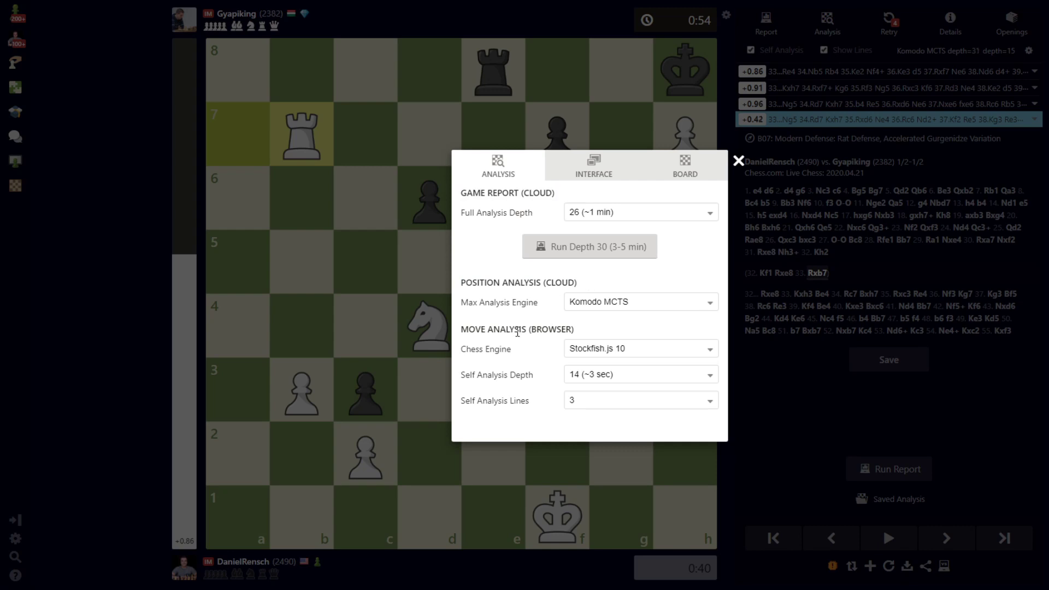
Highlight the Move Analysis (Browser) section alongside the two cloud section headings.
drag(460, 328, 571, 329)
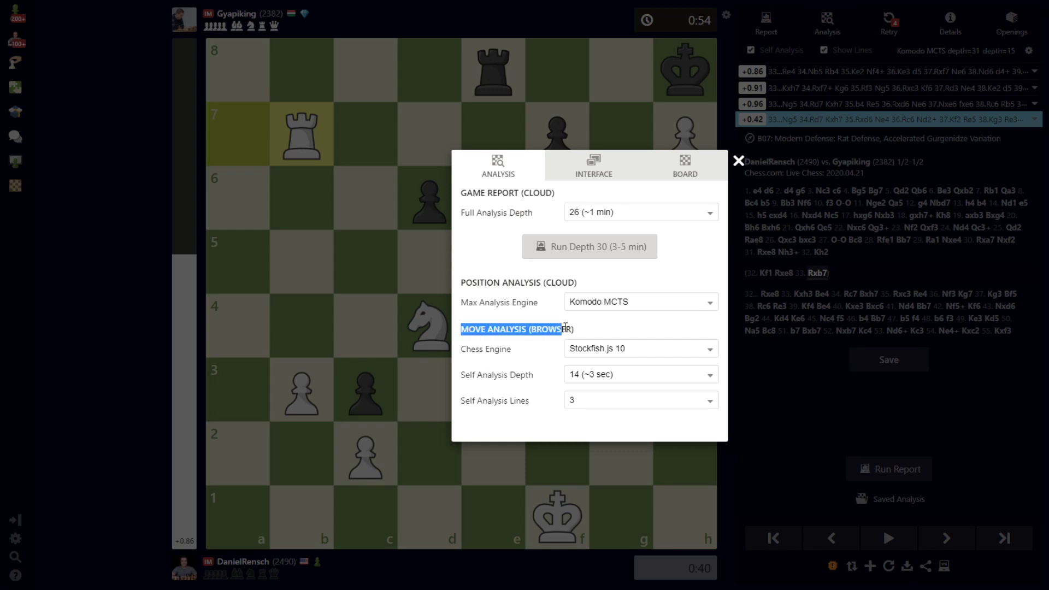
click(597, 332)
drag(595, 331, 462, 326)
click(503, 326)
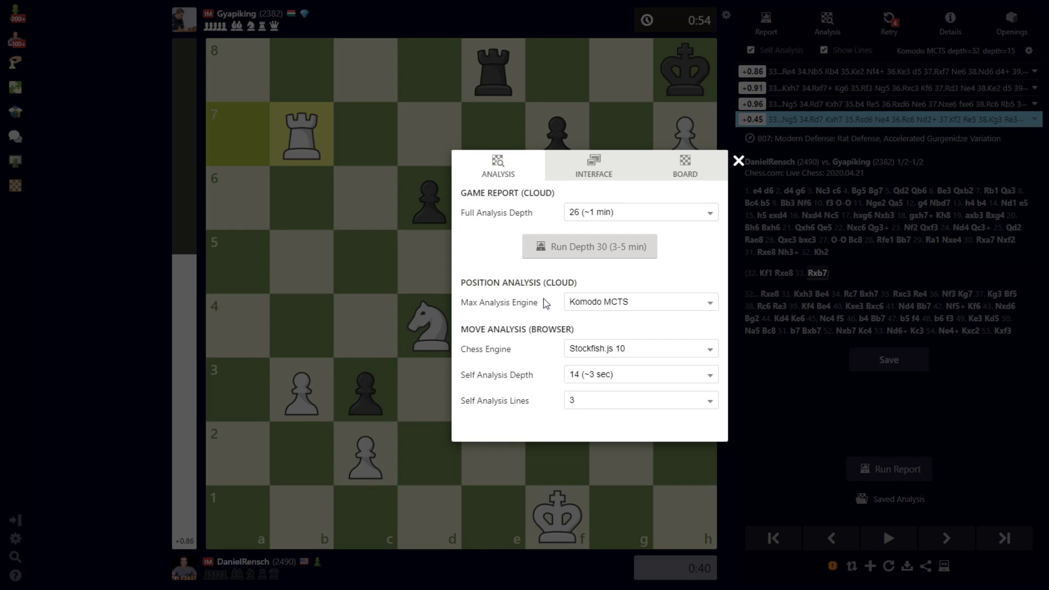
drag(577, 282, 464, 281)
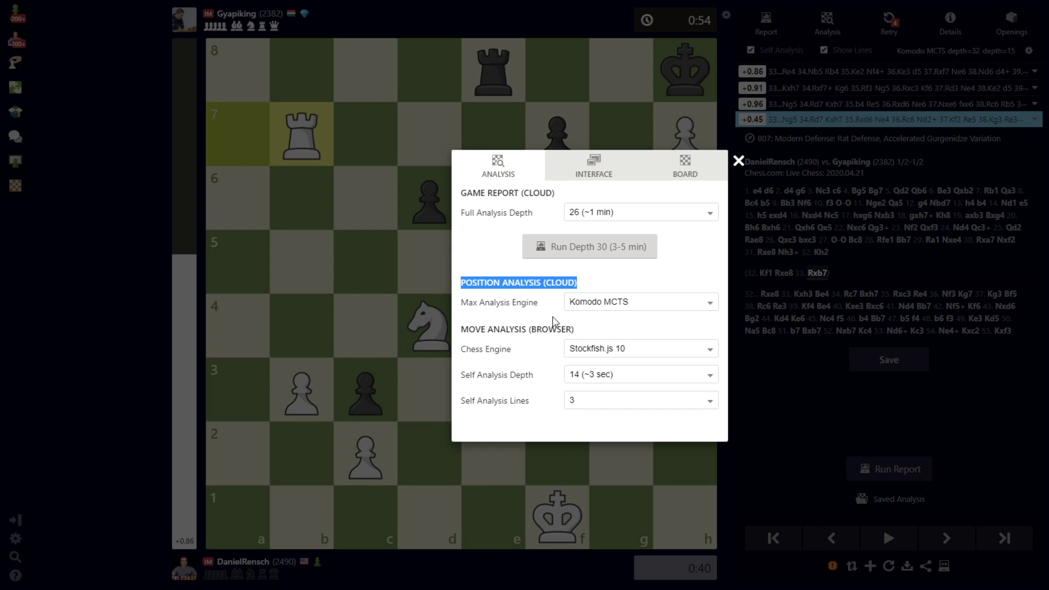
click(546, 273)
drag(556, 193, 457, 197)
click(607, 285)
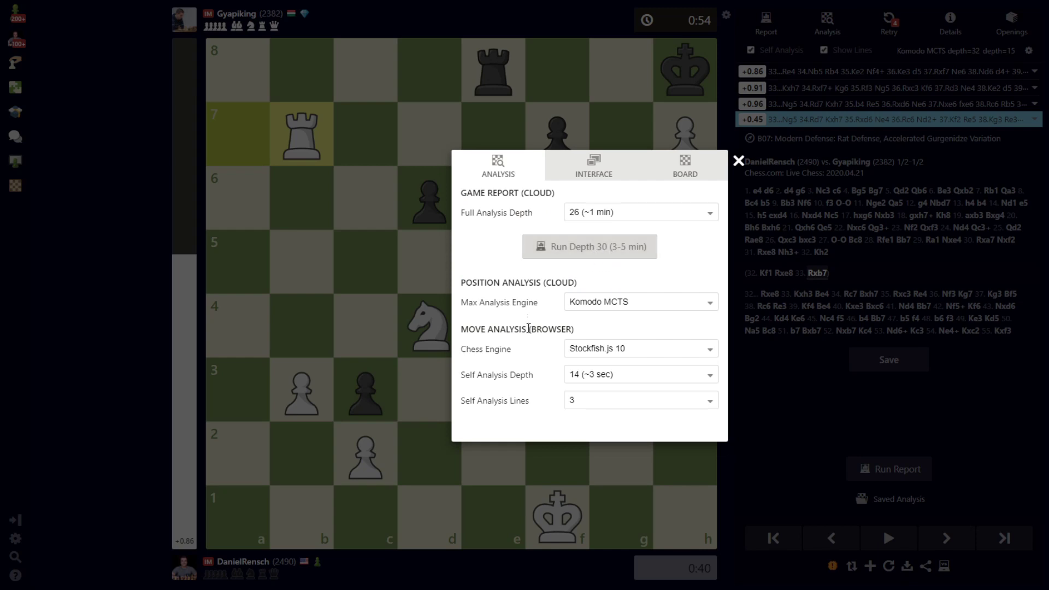
drag(583, 337, 456, 334)
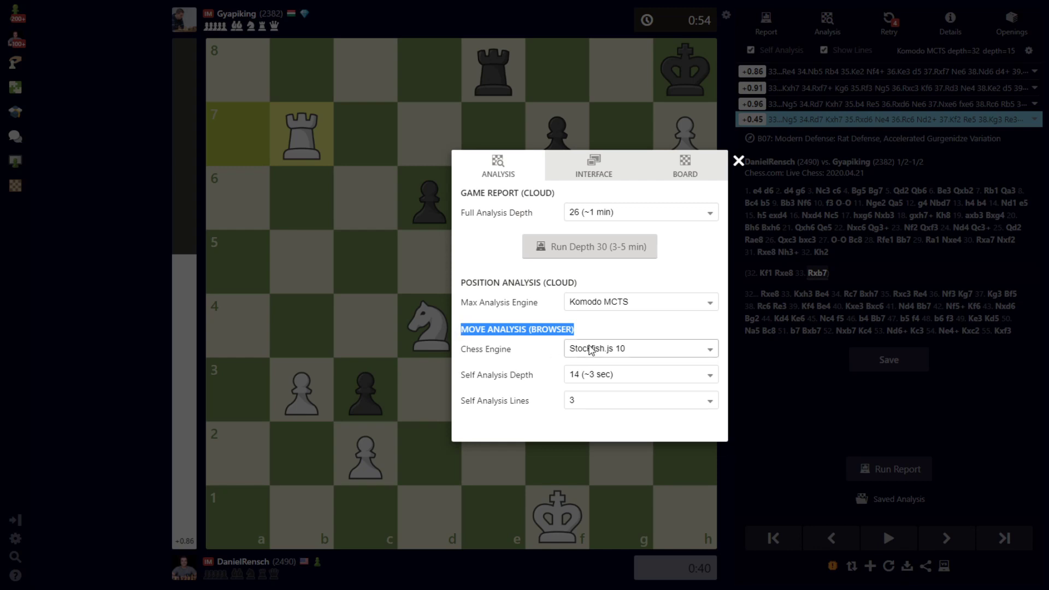
Set the browser engine to Komodo.js 13.2 with depth 20 (~30 sec) and 5 lines.
click(590, 350)
click(585, 363)
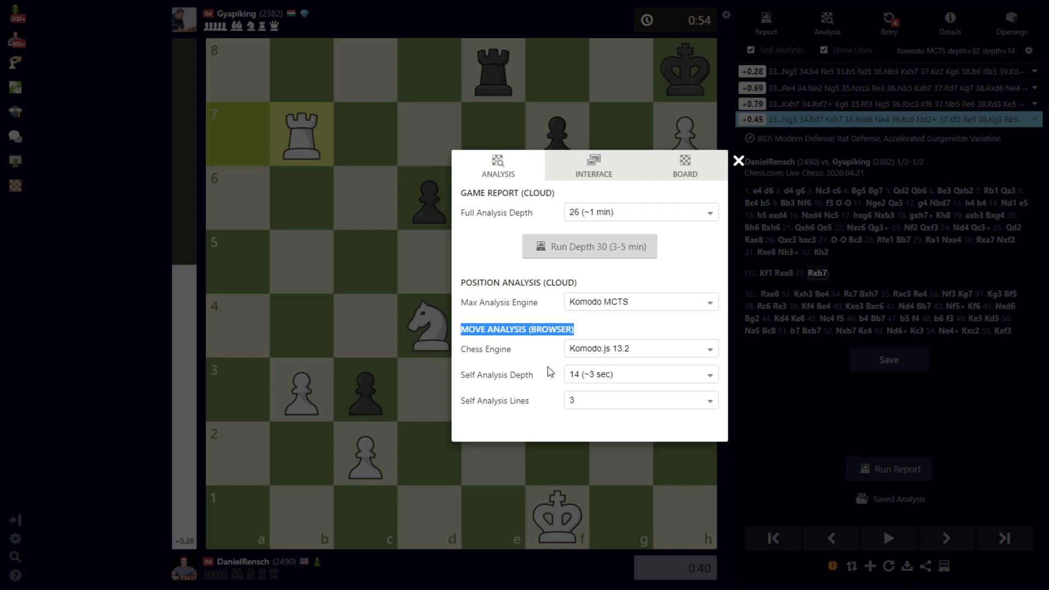
click(578, 363)
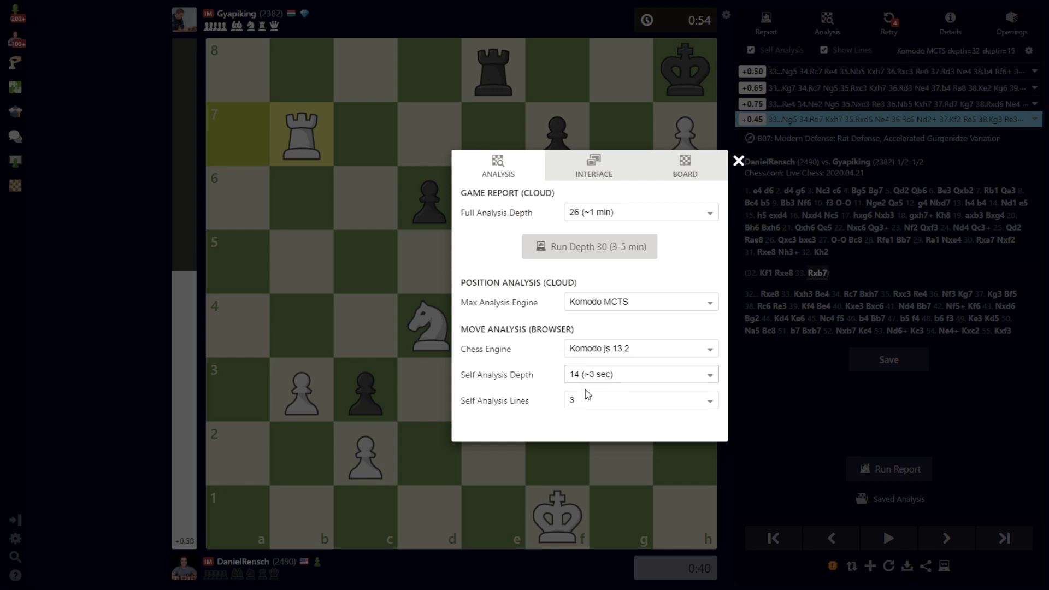
click(590, 429)
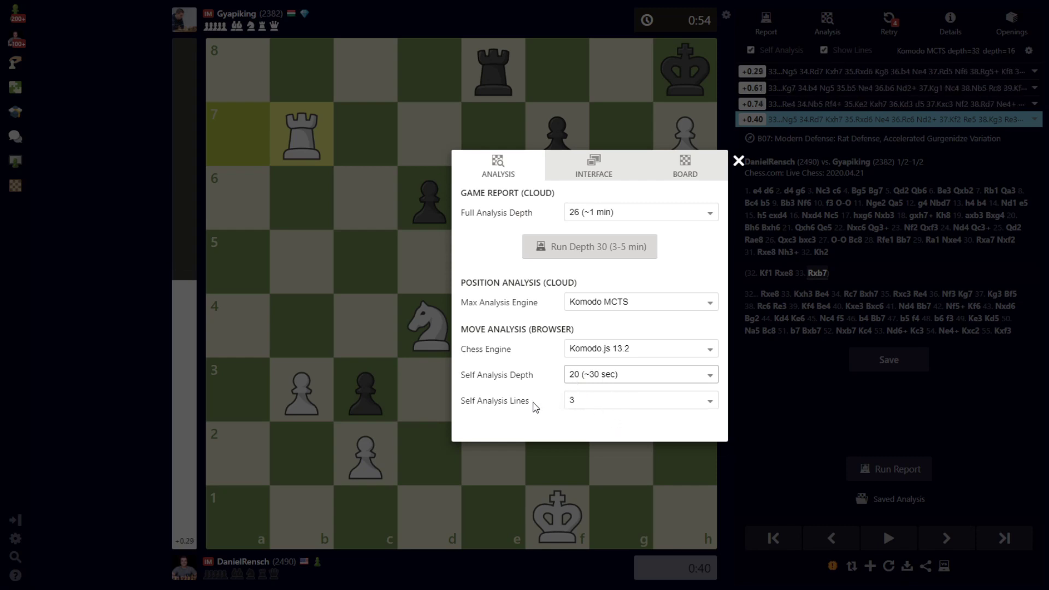
click(597, 402)
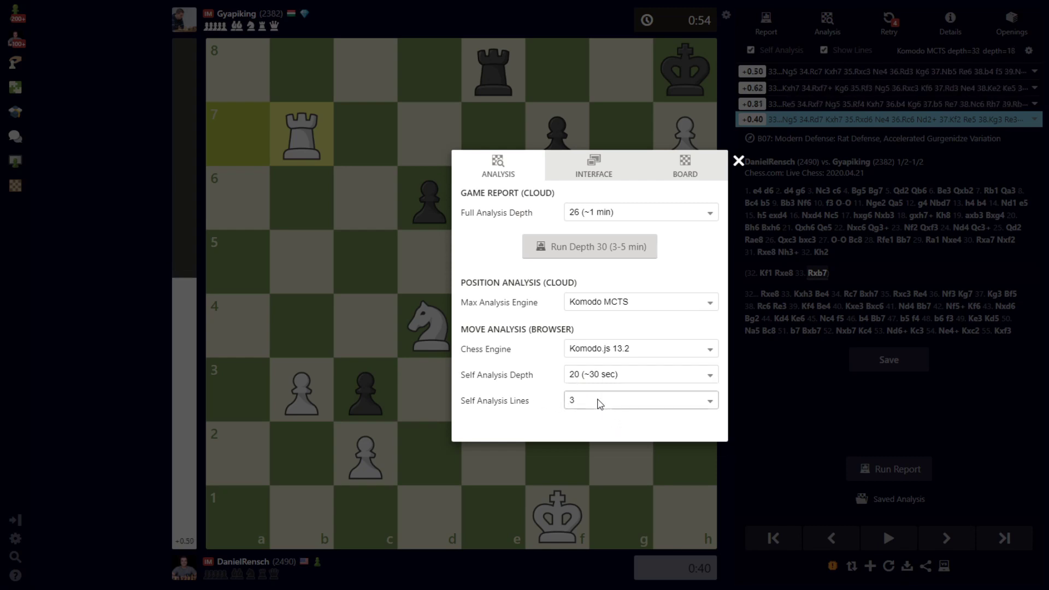
click(589, 454)
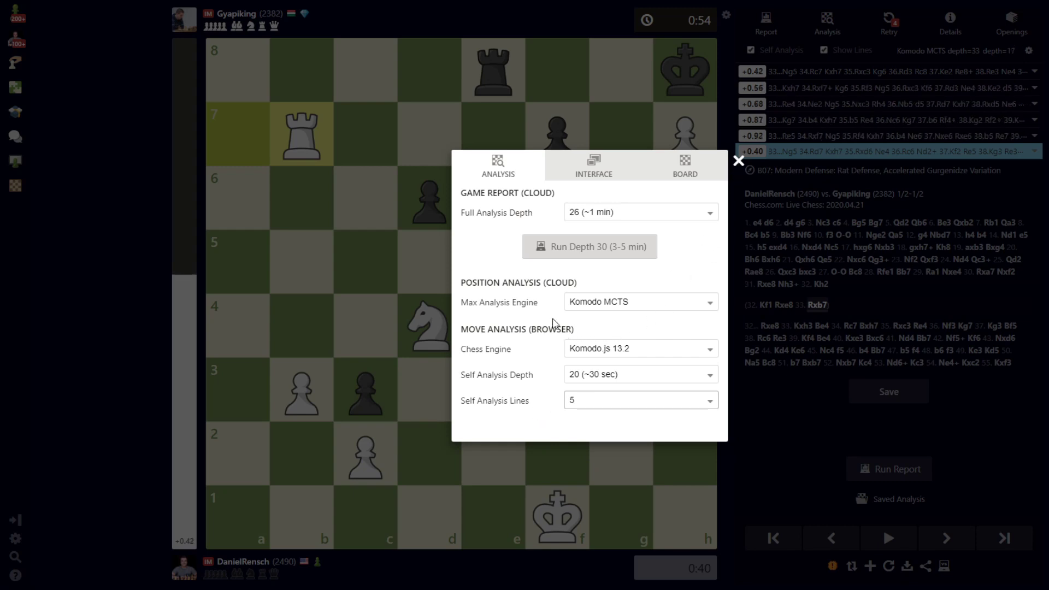
Try Stockfish 10 as the Max Analysis engine, then restore Komodo MCTS.
click(610, 304)
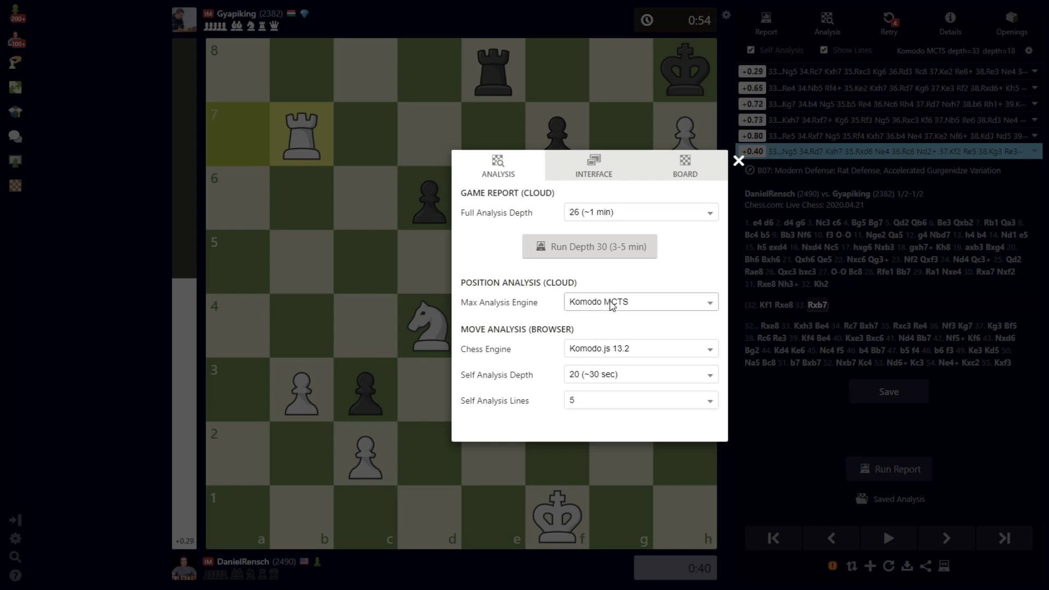
click(600, 321)
click(604, 307)
click(588, 340)
Close the settings and switch to the Report tab showing accuracies and move classifications.
click(738, 161)
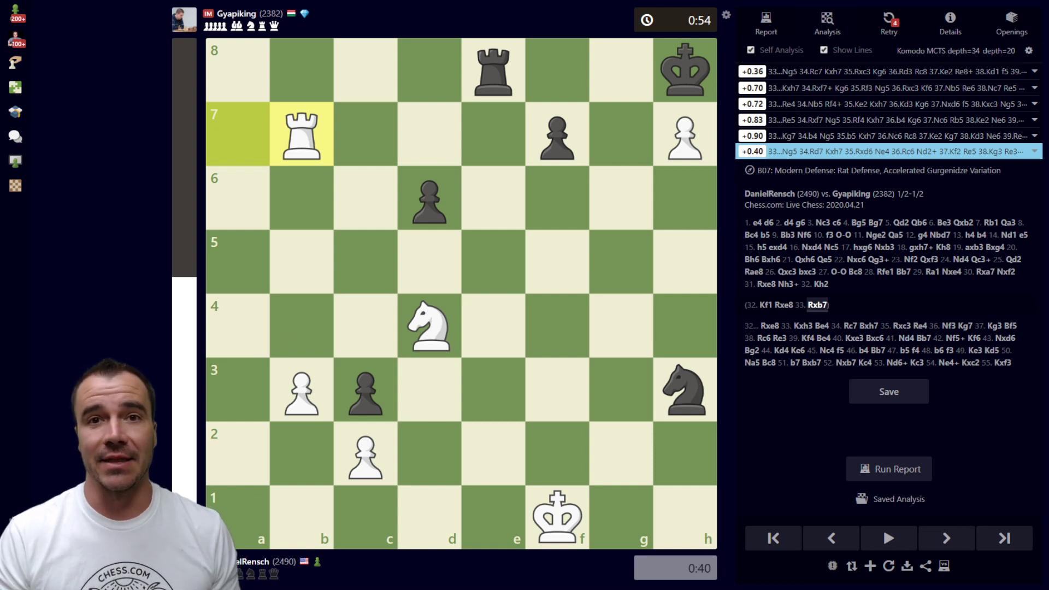
click(766, 24)
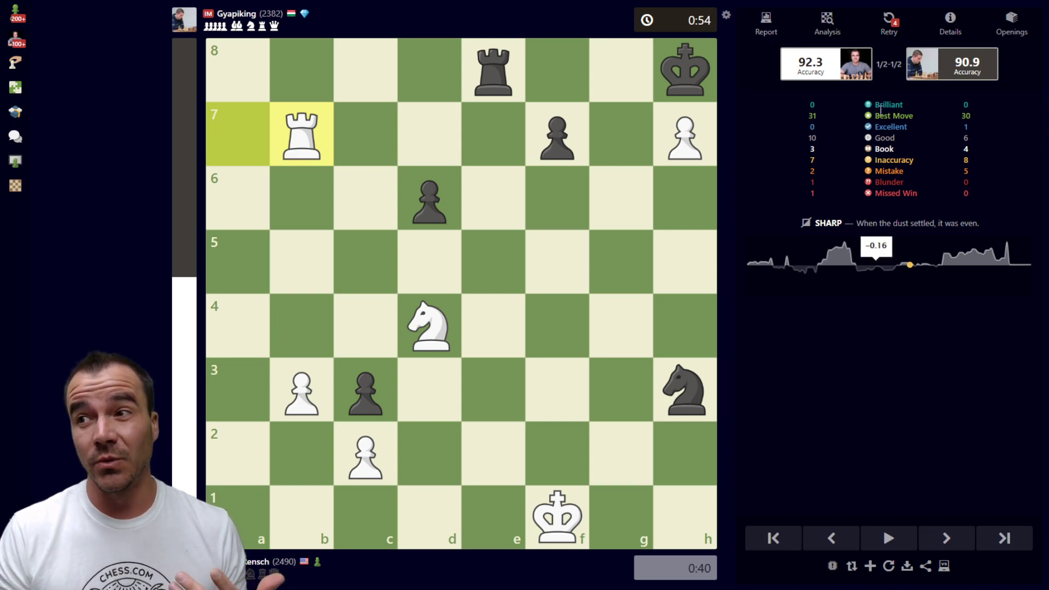
Open the analysis settings over the report and highlight the Position Analysis (Cloud) heading.
click(726, 15)
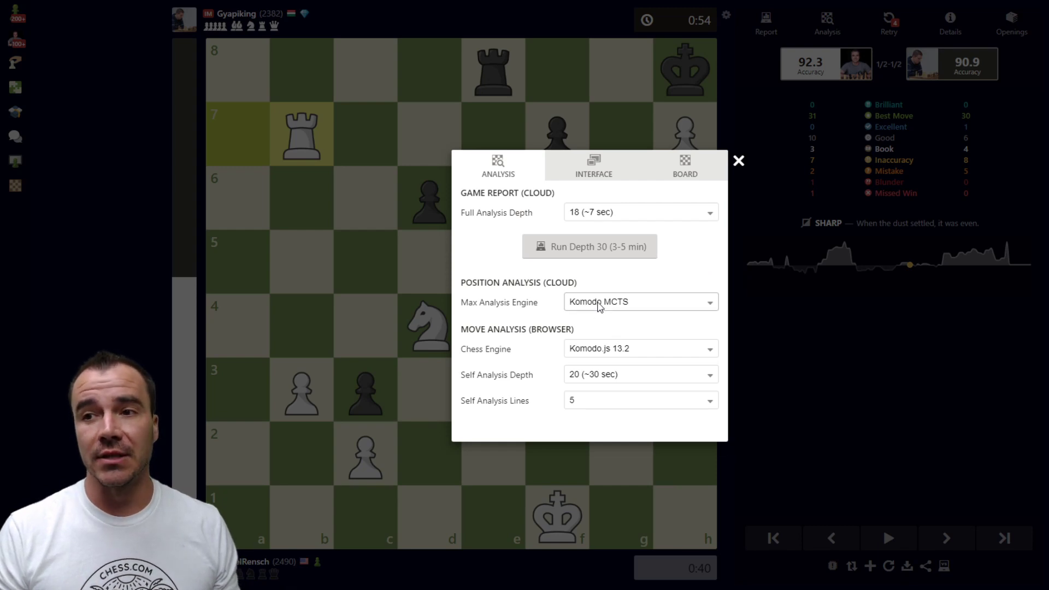
drag(585, 284, 459, 287)
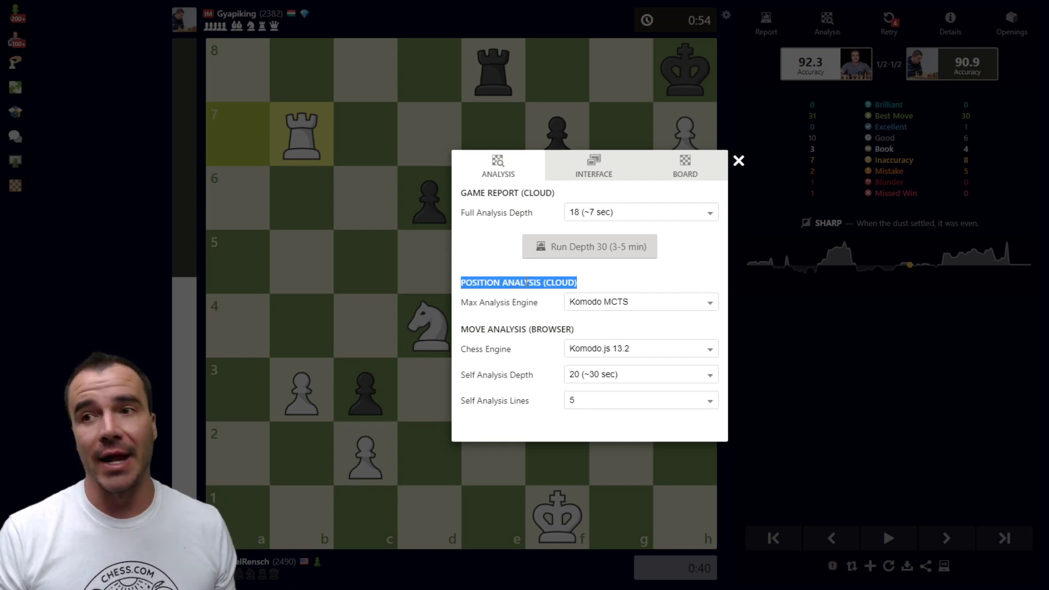
click(615, 286)
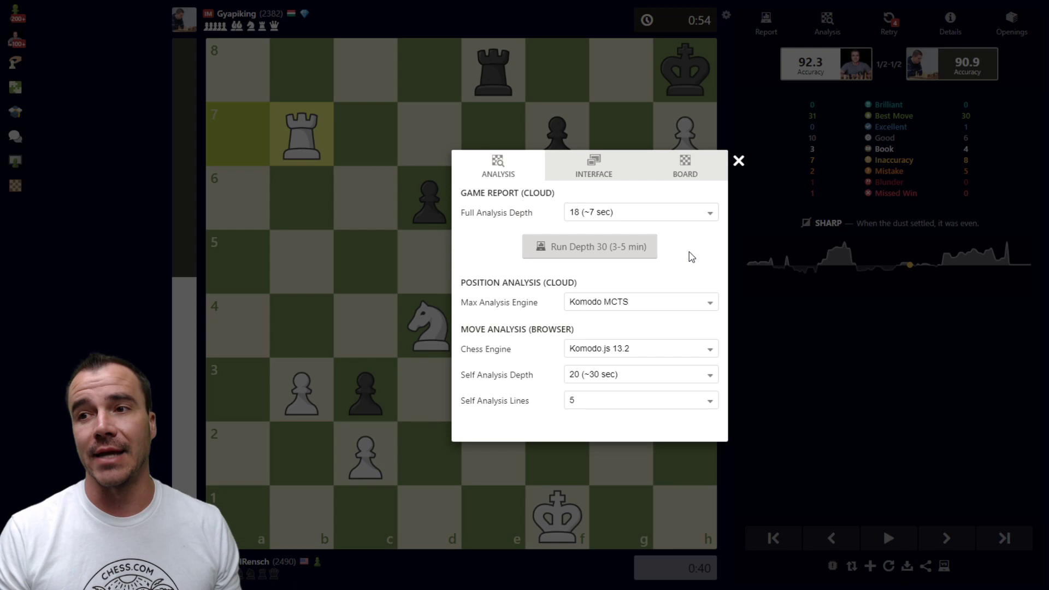